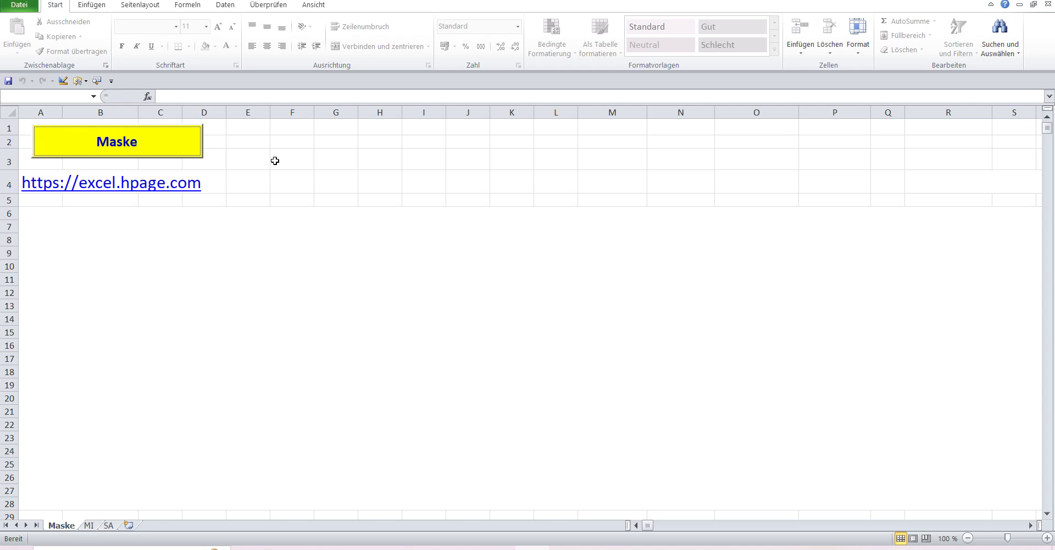
# Step: In the entry form, select Mi draws, year 2024 and calendar week 30, then view the Wednesday table
pyautogui.click(158, 144)
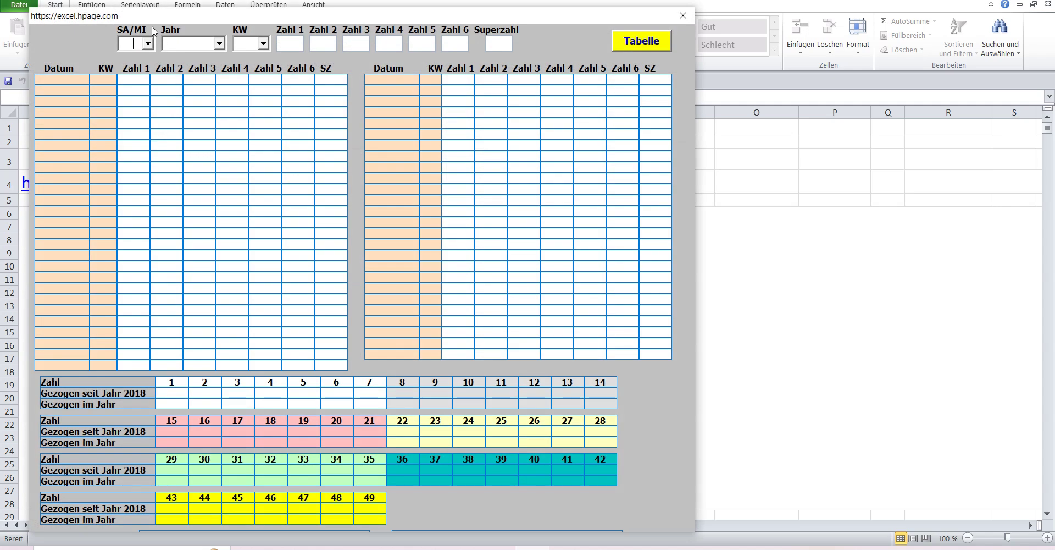
pyautogui.click(147, 44)
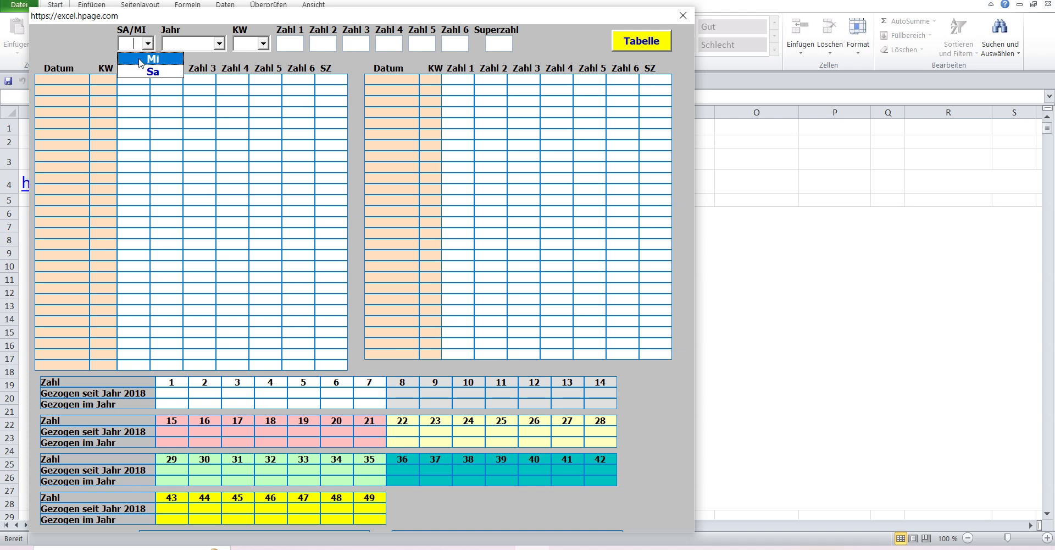
pyautogui.click(141, 58)
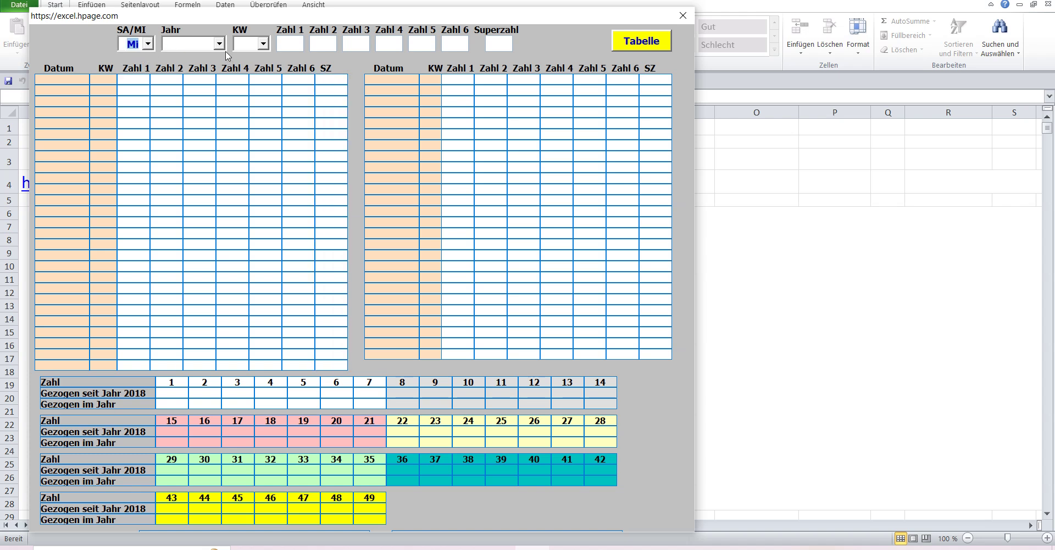
pyautogui.click(220, 43)
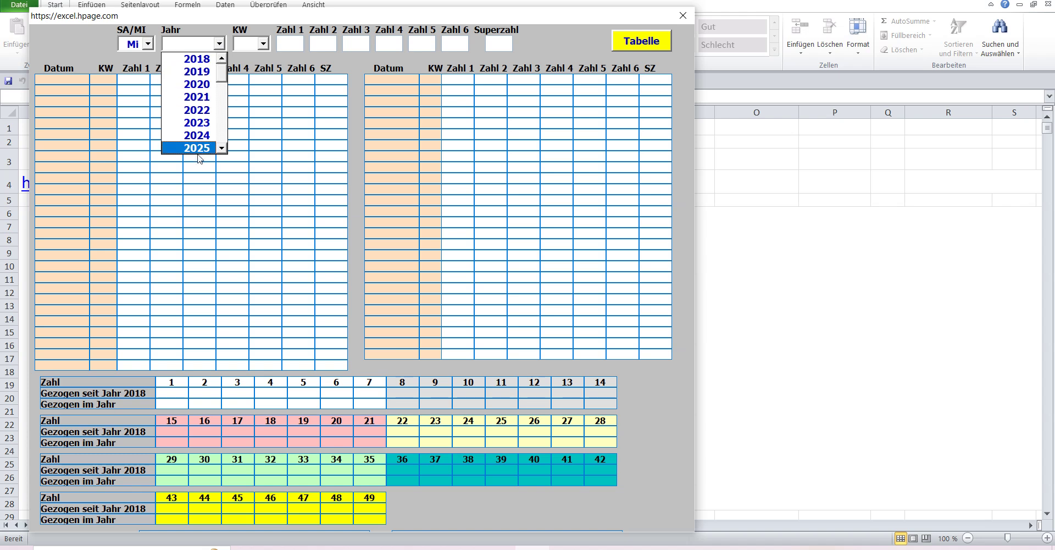
pyautogui.click(198, 137)
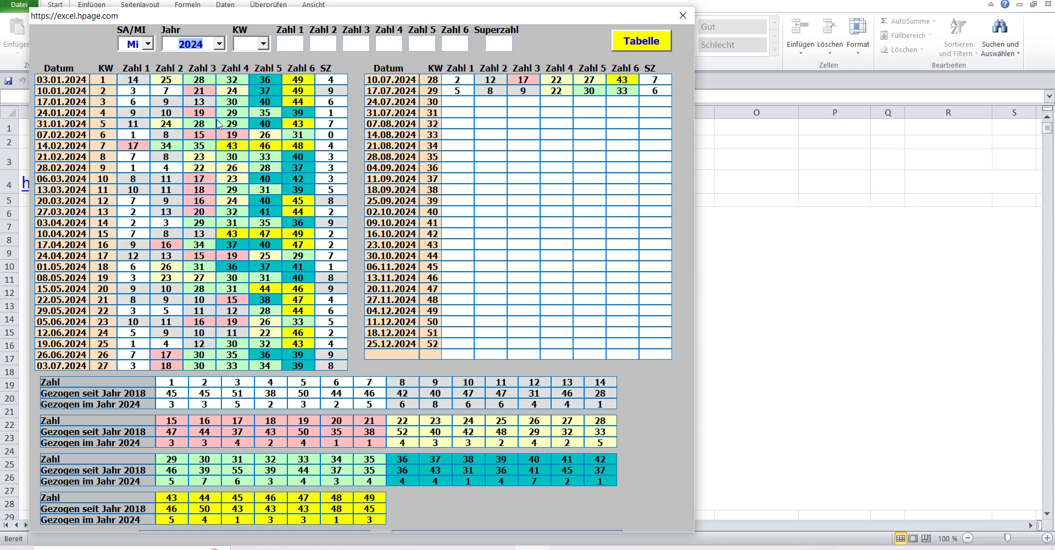
pyautogui.click(264, 44)
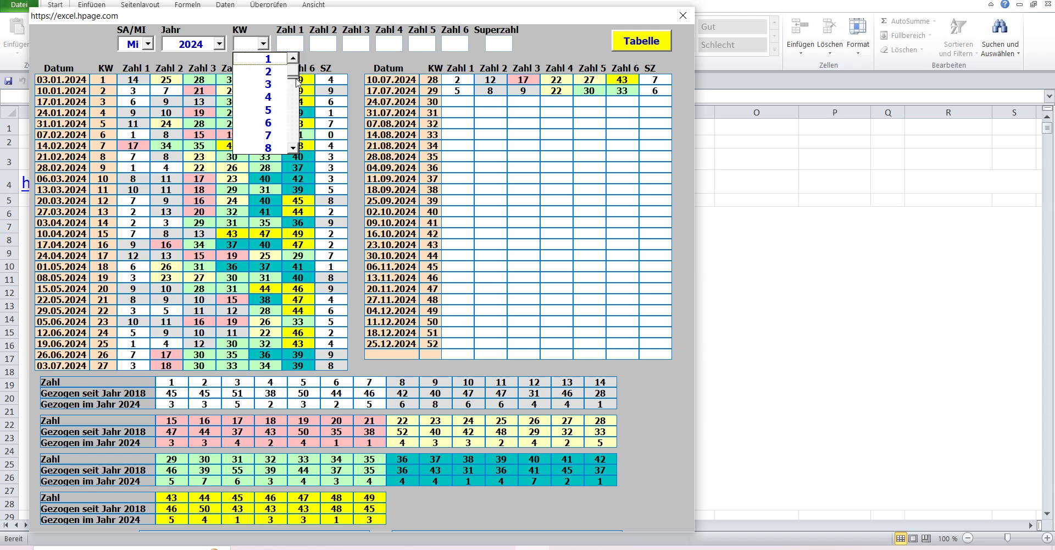
pyautogui.moveTo(292, 74); pyautogui.dragTo(304, 121)
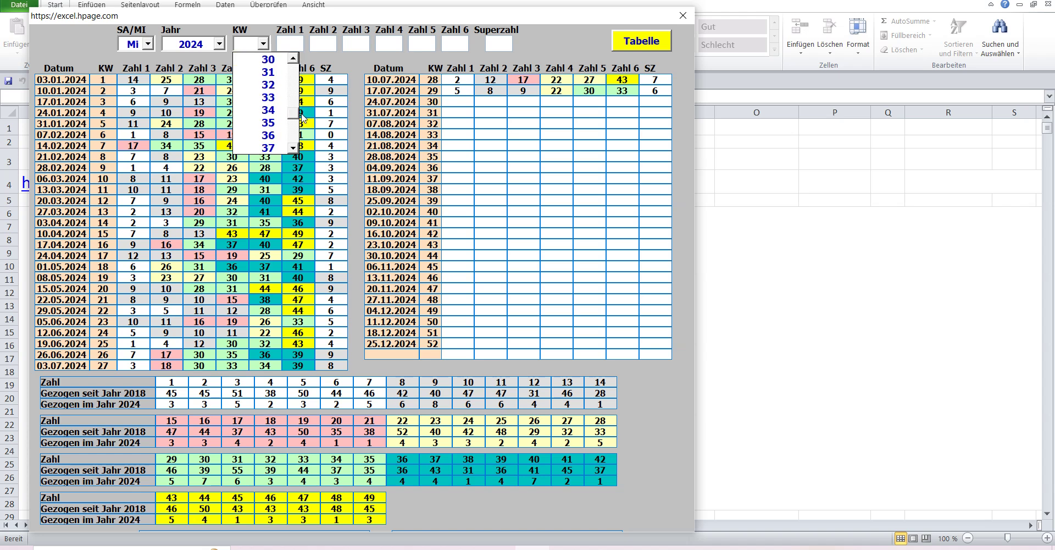
pyautogui.click(270, 64)
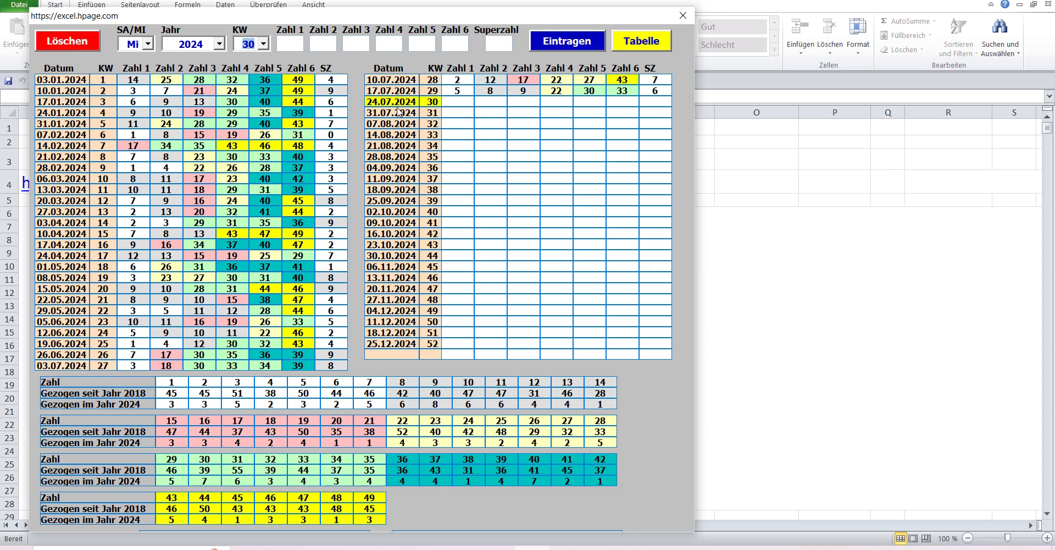
pyautogui.click(646, 44)
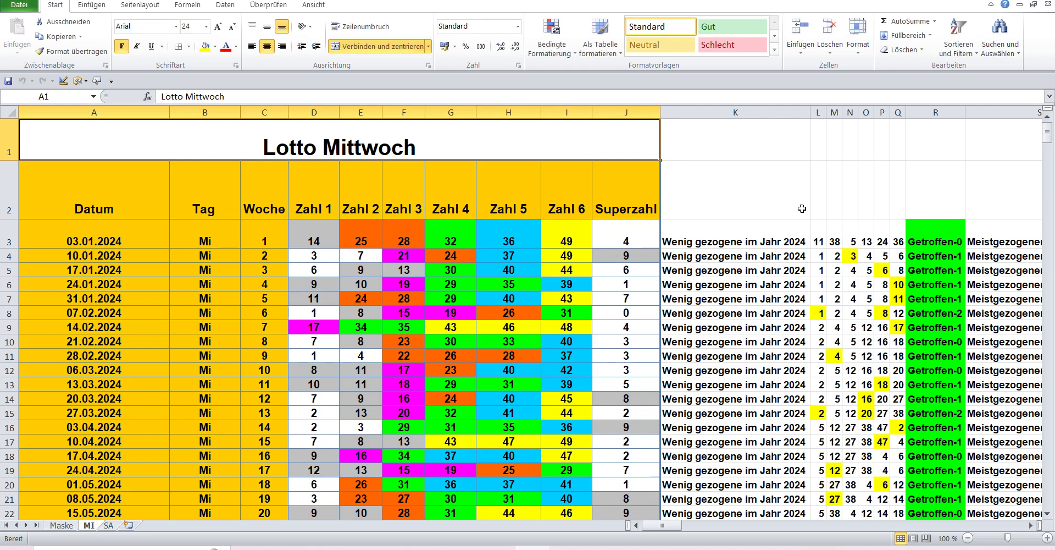
# Step: Scroll down the MI sheet's statistics and prediction lists, then return to the Maske sheet
pyautogui.scroll(-2, 799, 209)
pyautogui.scroll(-4, 800, 209)
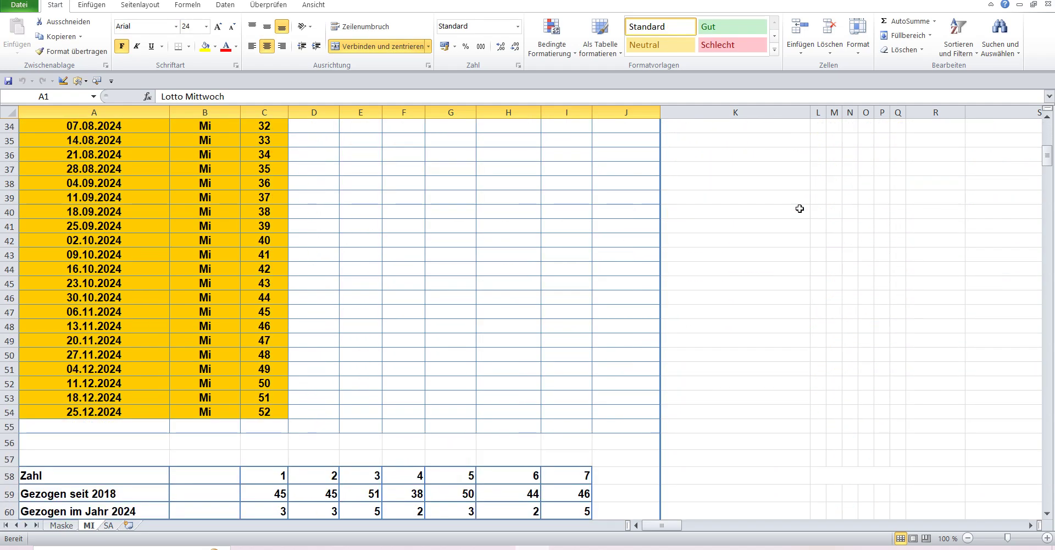
pyautogui.scroll(-4, 799, 209)
pyautogui.scroll(-3, 799, 209)
pyautogui.scroll(-1, 775, 189)
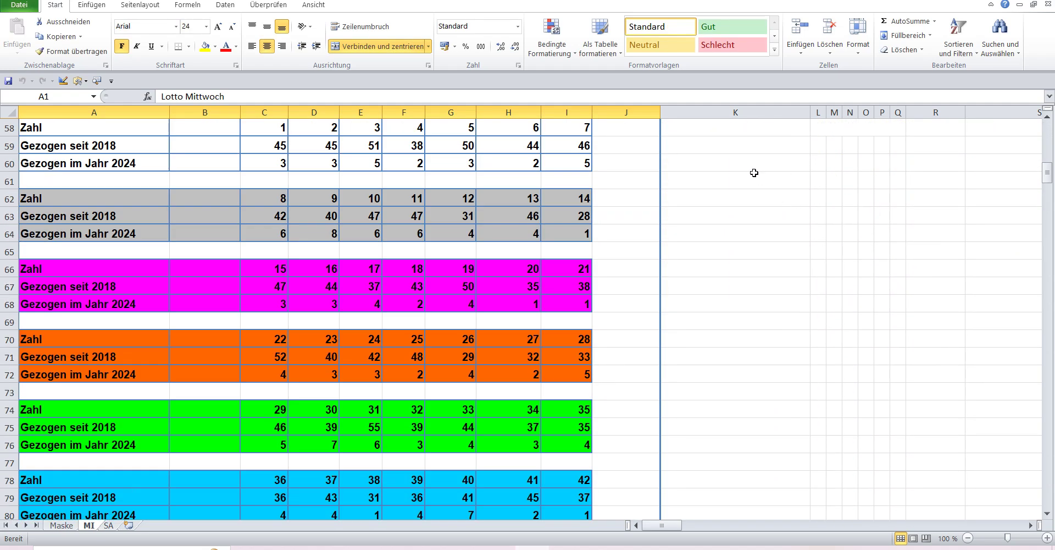
pyautogui.scroll(-5, 754, 174)
pyautogui.scroll(-4, 753, 174)
pyautogui.scroll(-4, 753, 174)
pyautogui.scroll(-2, 754, 175)
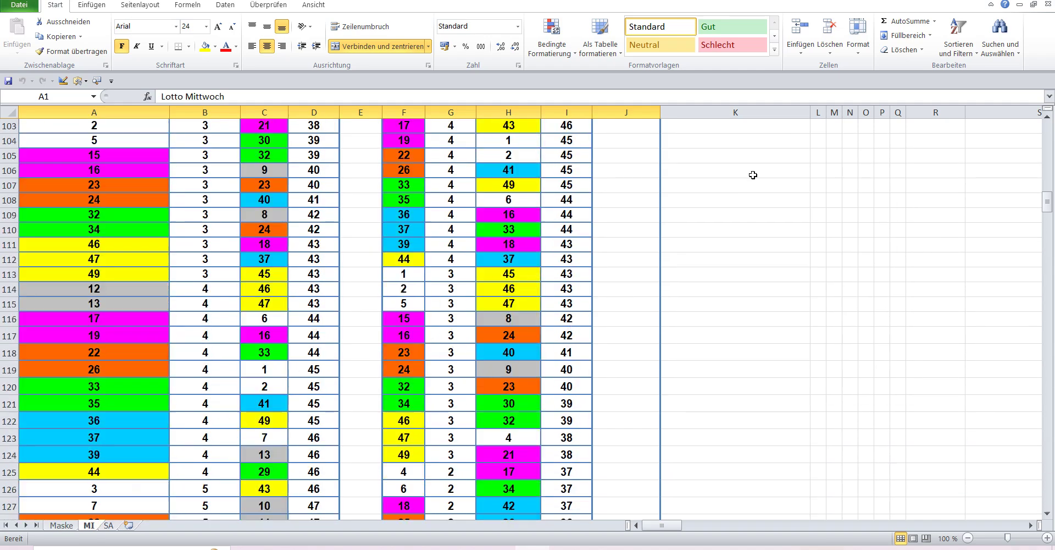
pyautogui.scroll(-3, 753, 175)
pyautogui.scroll(-3, 753, 175)
pyautogui.scroll(-4, 753, 175)
pyautogui.scroll(-3, 753, 175)
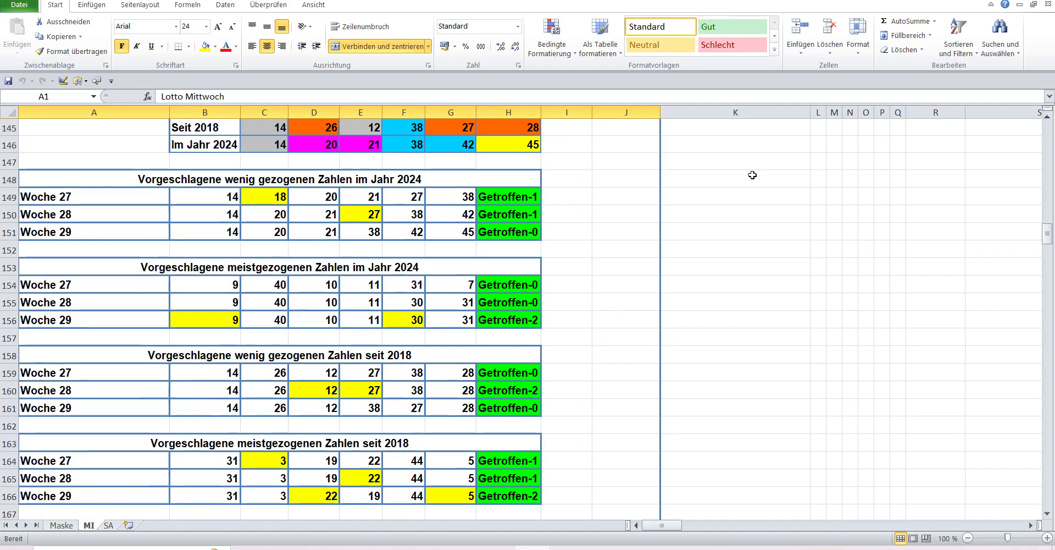
pyautogui.scroll(-4, 753, 174)
pyautogui.scroll(-4, 753, 175)
pyautogui.scroll(-1, 752, 174)
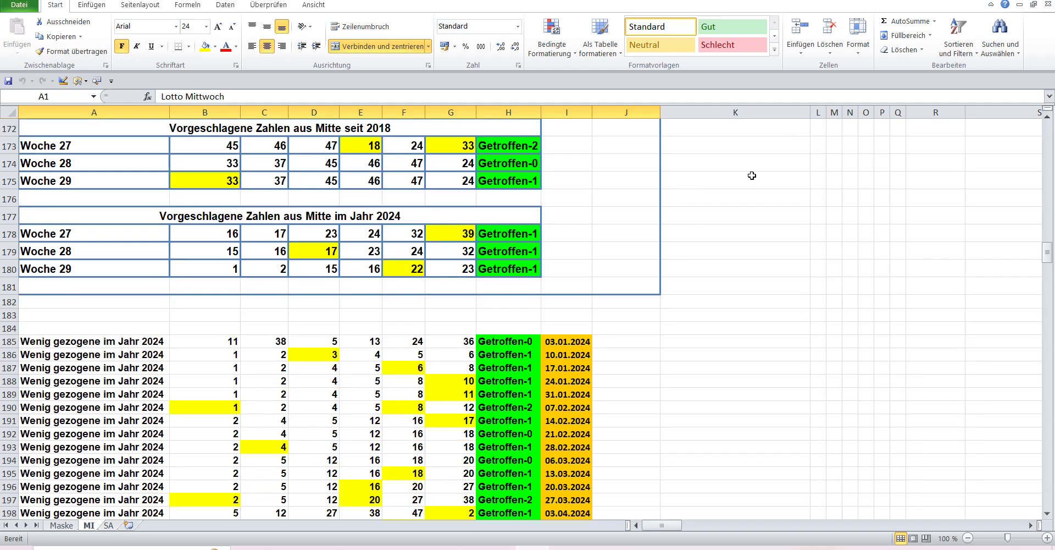
pyautogui.scroll(-3, 752, 175)
pyautogui.scroll(-5, 752, 175)
pyautogui.scroll(-2, 752, 175)
pyautogui.scroll(-4, 751, 175)
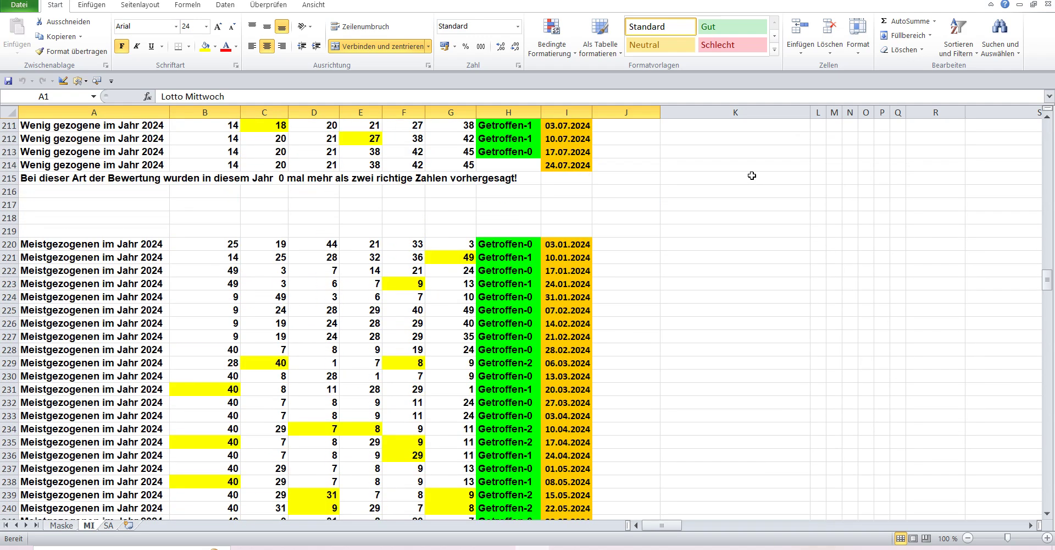
pyautogui.scroll(-4, 752, 175)
pyautogui.scroll(-5, 751, 175)
pyautogui.scroll(-2, 752, 175)
pyautogui.scroll(-4, 751, 176)
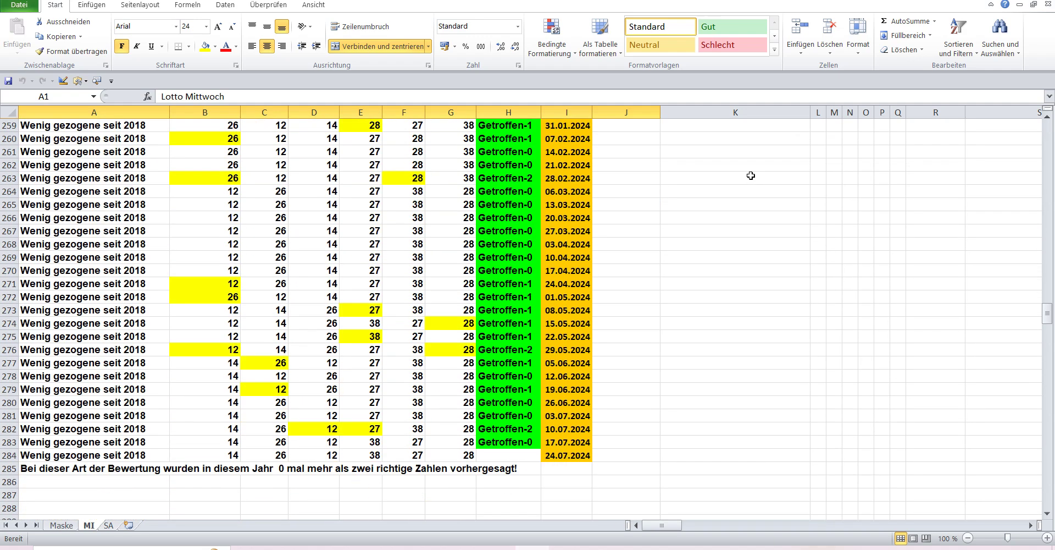
pyautogui.scroll(-5, 751, 175)
pyautogui.scroll(-6, 751, 175)
pyautogui.scroll(-6, 751, 175)
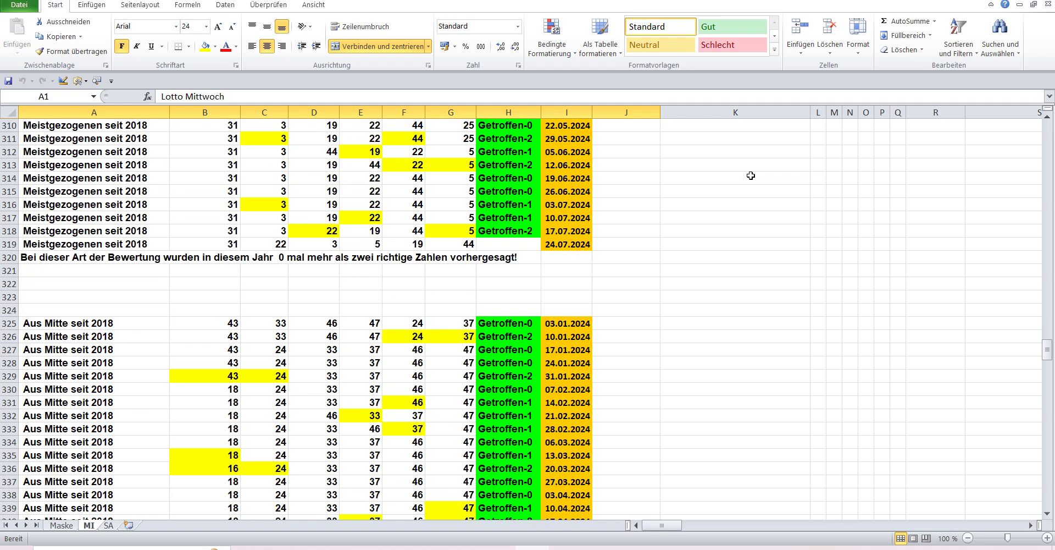
pyautogui.scroll(-5, 750, 176)
pyautogui.scroll(-6, 750, 175)
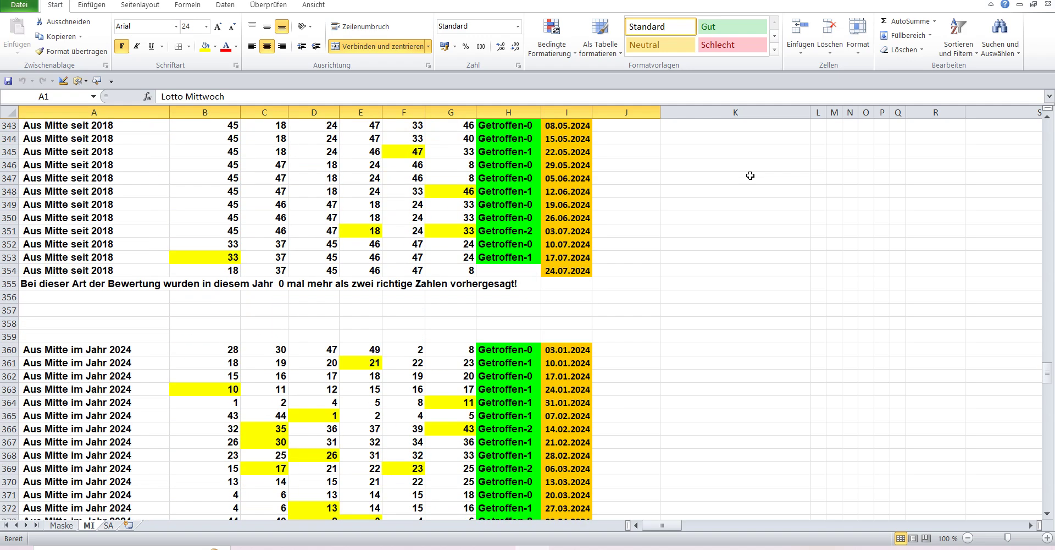
pyautogui.scroll(-6, 750, 175)
pyautogui.scroll(-5, 751, 175)
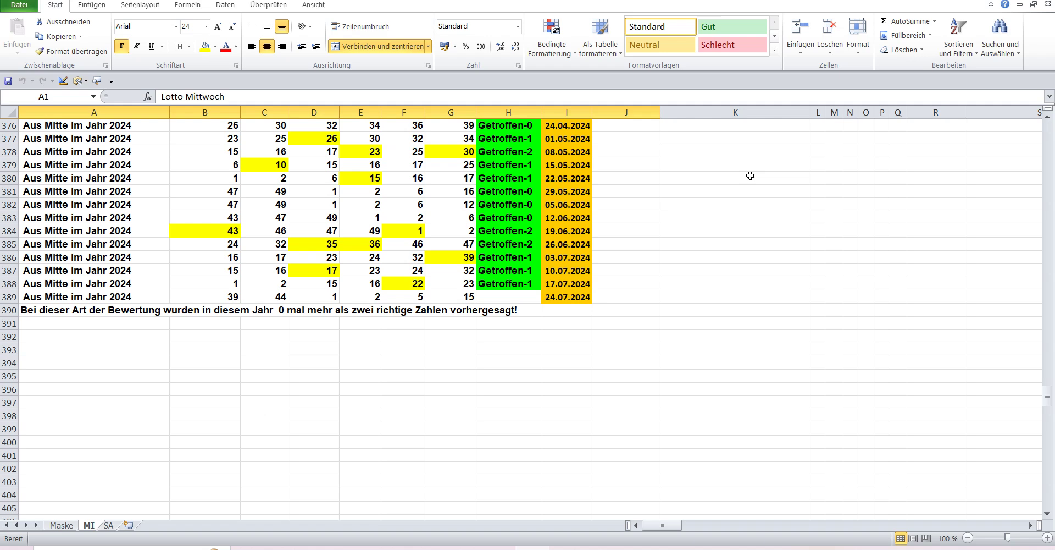
pyautogui.click(61, 526)
# Step: Record week 30 (24.07.2024) as 4, 5, 24, 38, 39, 47 with Superzahl 3
pyautogui.click(156, 128)
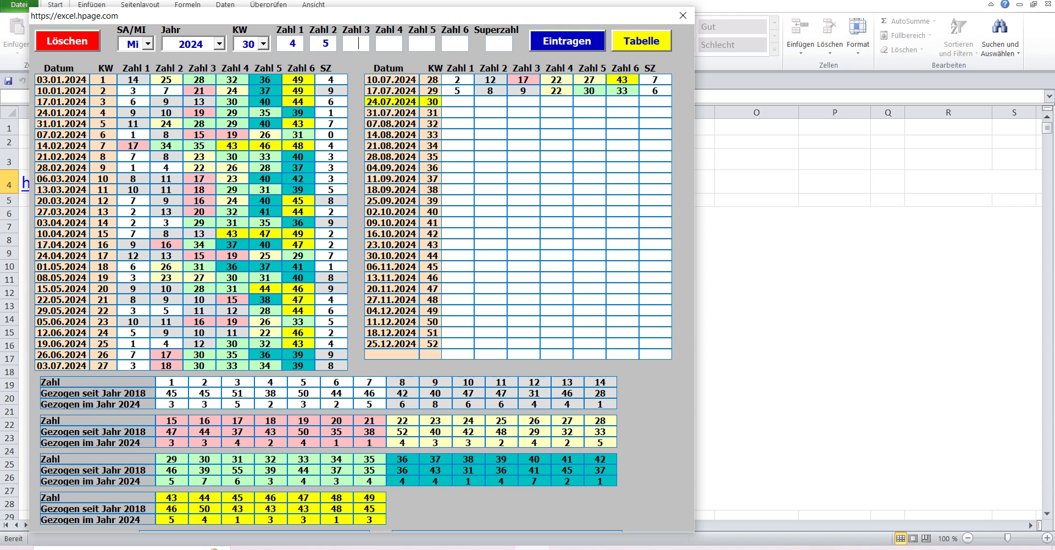
pyautogui.write('24')
pyautogui.write('3')
pyautogui.write('8')
pyautogui.write('9')
pyautogui.write('7')
pyautogui.doubleClick(282, 48)
pyautogui.doubleClick(318, 46)
pyautogui.press('Tab')
pyautogui.press('Tab')
pyautogui.press('Tab')
pyautogui.press('Tab')
pyautogui.press('Tab')
pyautogui.click(581, 50)
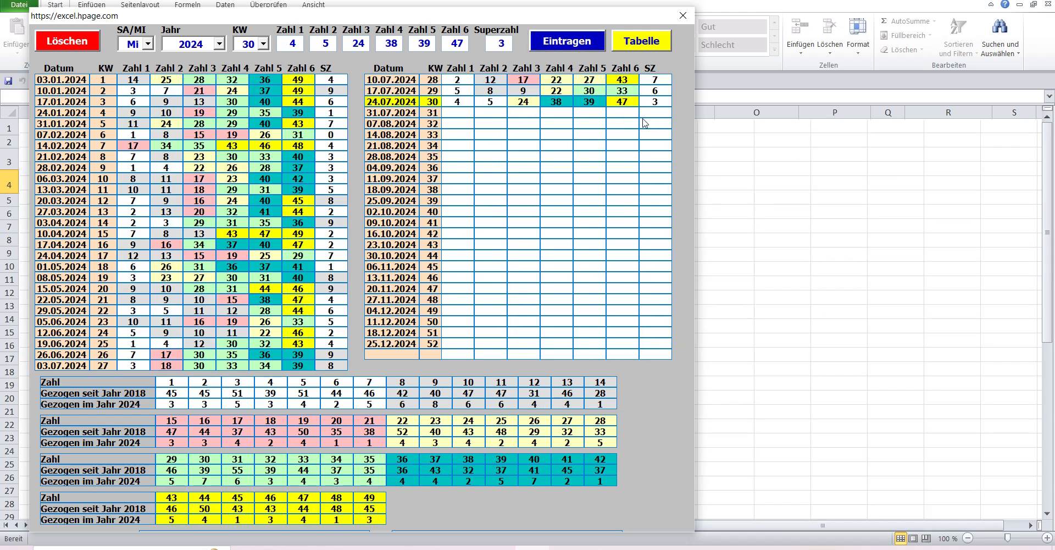
pyautogui.click(647, 48)
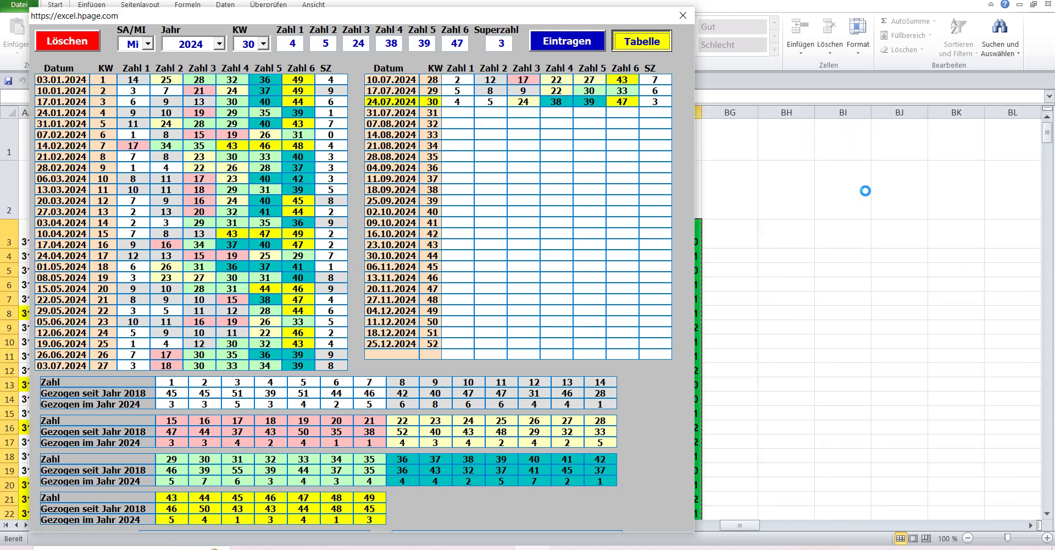
pyautogui.scroll(-2, 865, 191)
pyautogui.scroll(-1, 865, 191)
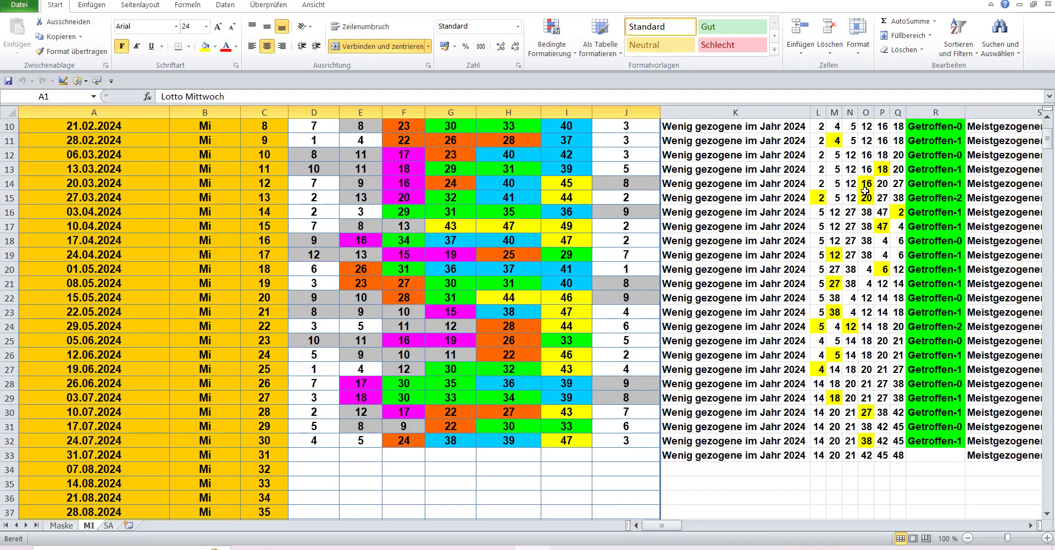
pyautogui.scroll(2, 863, 187)
pyautogui.scroll(1, 861, 182)
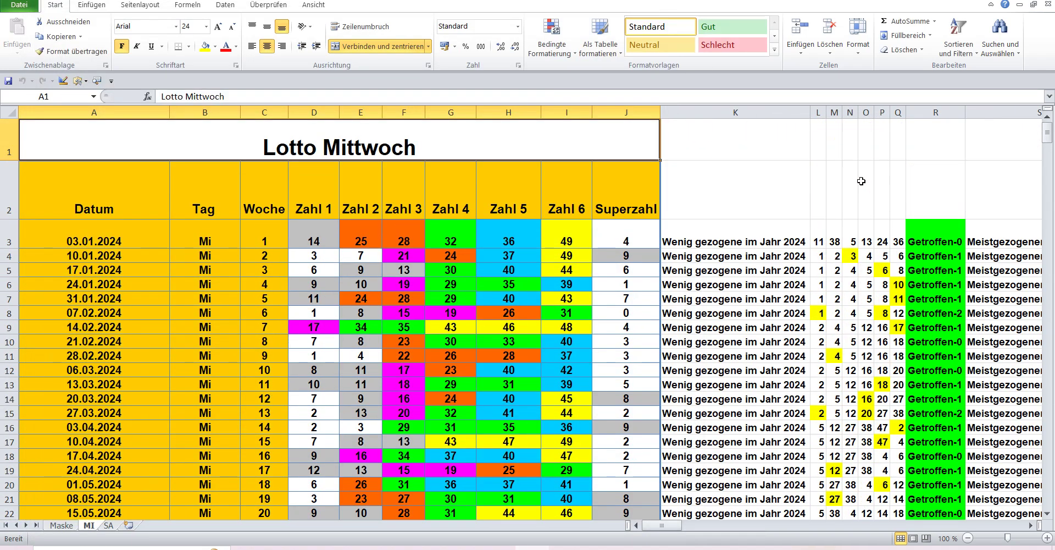
pyautogui.scroll(-3, 861, 181)
pyautogui.scroll(-3, 861, 182)
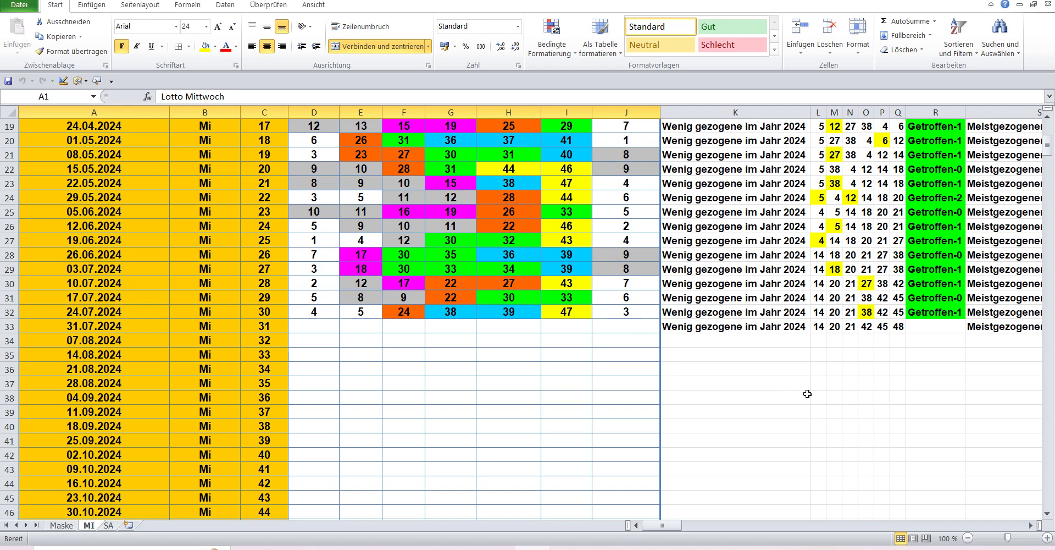
pyautogui.scroll(-3, 807, 393)
pyautogui.scroll(-4, 807, 393)
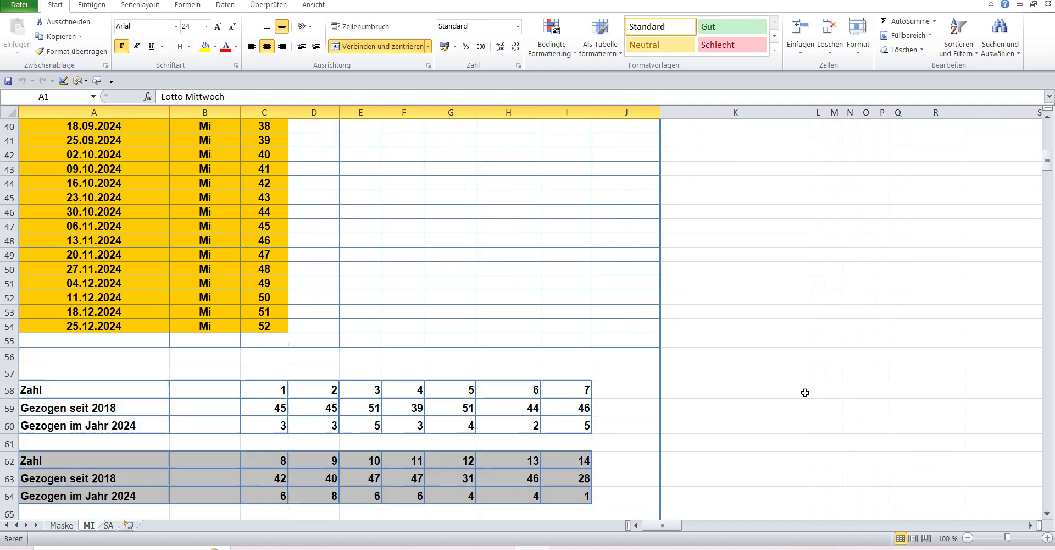
pyautogui.scroll(-4, 807, 392)
pyautogui.scroll(-2, 805, 393)
pyautogui.scroll(-3, 805, 392)
pyautogui.scroll(-4, 803, 392)
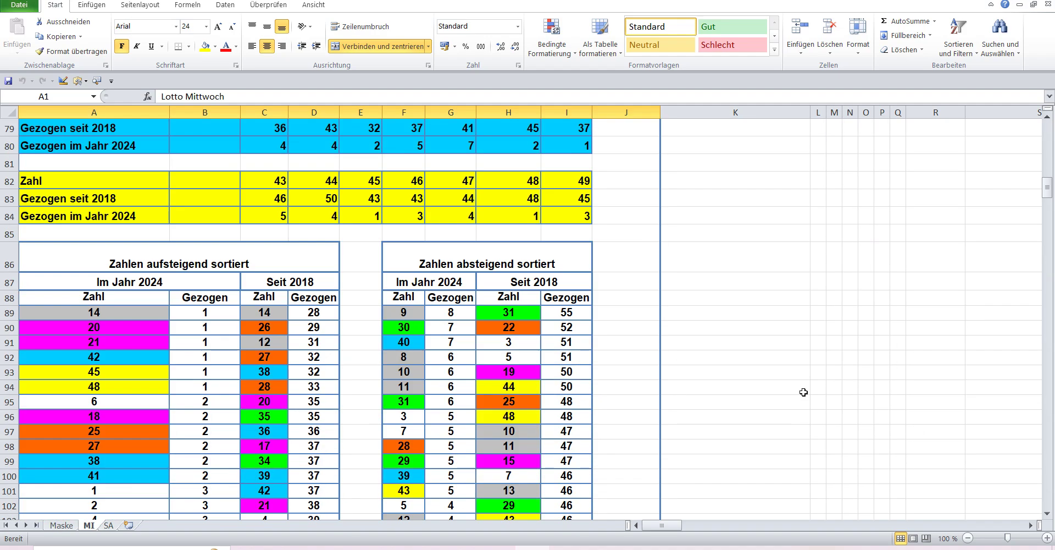
pyautogui.scroll(-3, 803, 392)
pyautogui.scroll(-3, 802, 392)
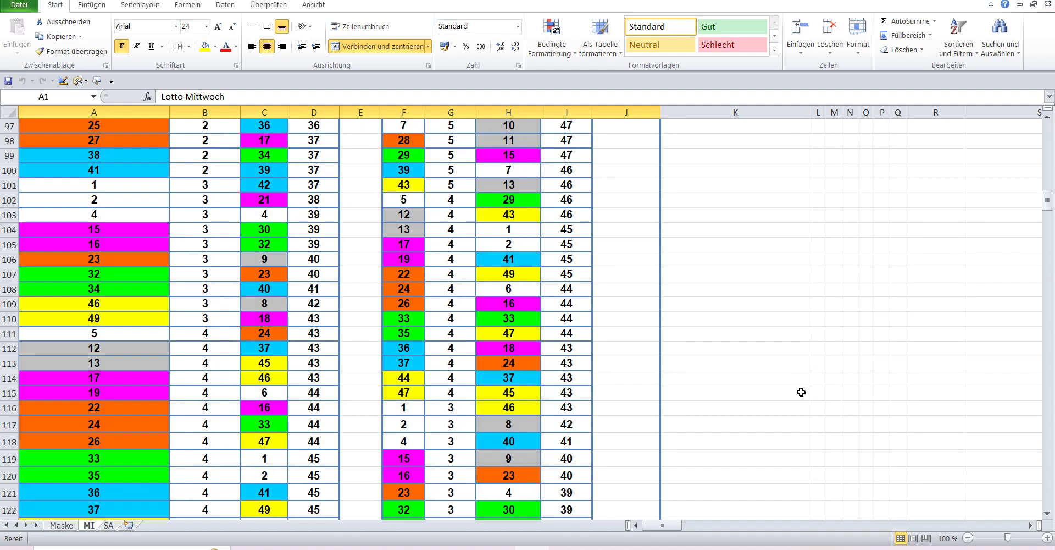
pyautogui.scroll(-3, 801, 392)
pyautogui.scroll(-5, 801, 392)
pyautogui.scroll(-5, 800, 391)
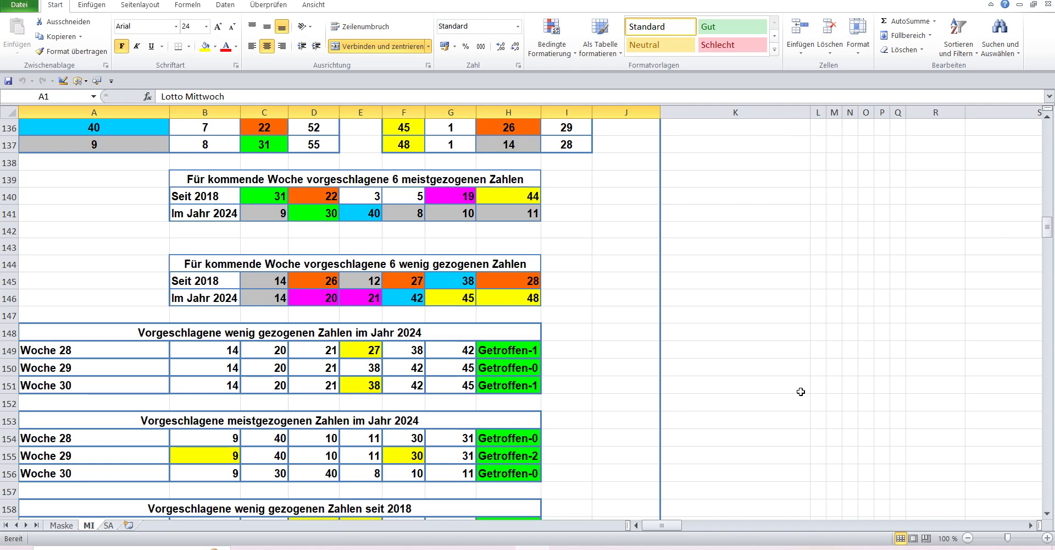
pyautogui.scroll(-5, 801, 391)
pyautogui.scroll(-4, 800, 390)
pyautogui.scroll(-3, 800, 390)
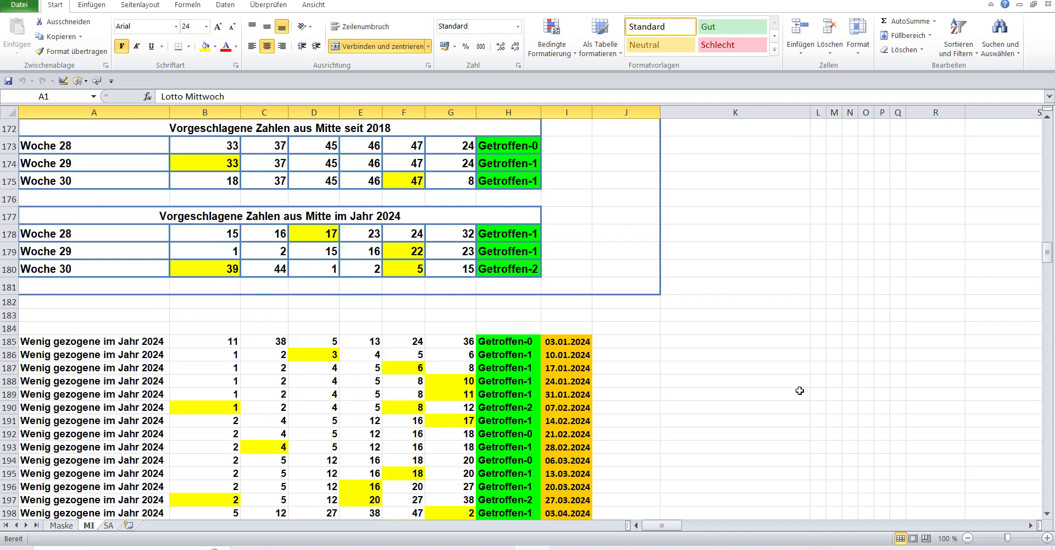
pyautogui.scroll(-4, 800, 390)
pyautogui.scroll(-5, 800, 388)
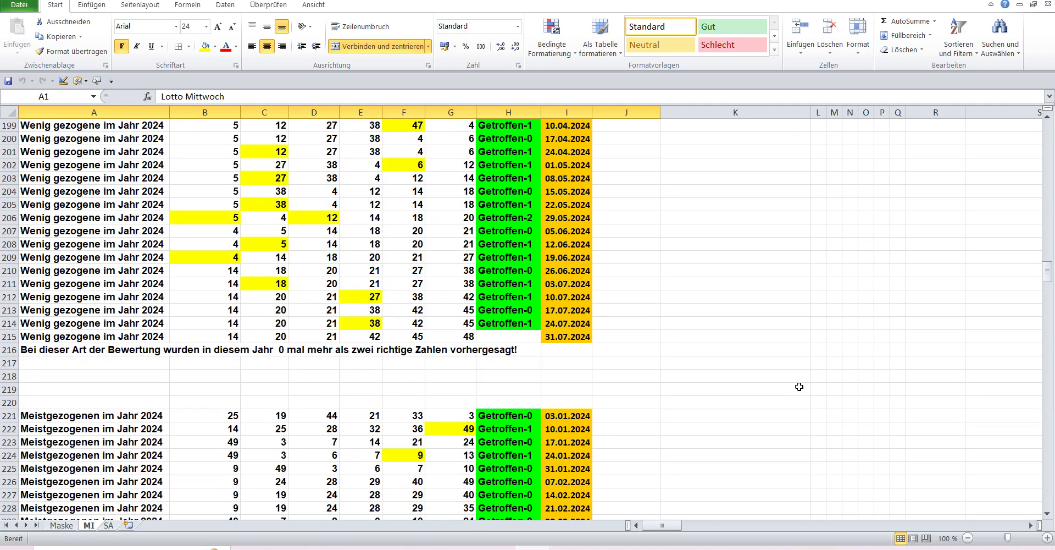
pyautogui.scroll(-5, 798, 386)
pyautogui.scroll(-1, 798, 386)
pyautogui.scroll(-4, 798, 385)
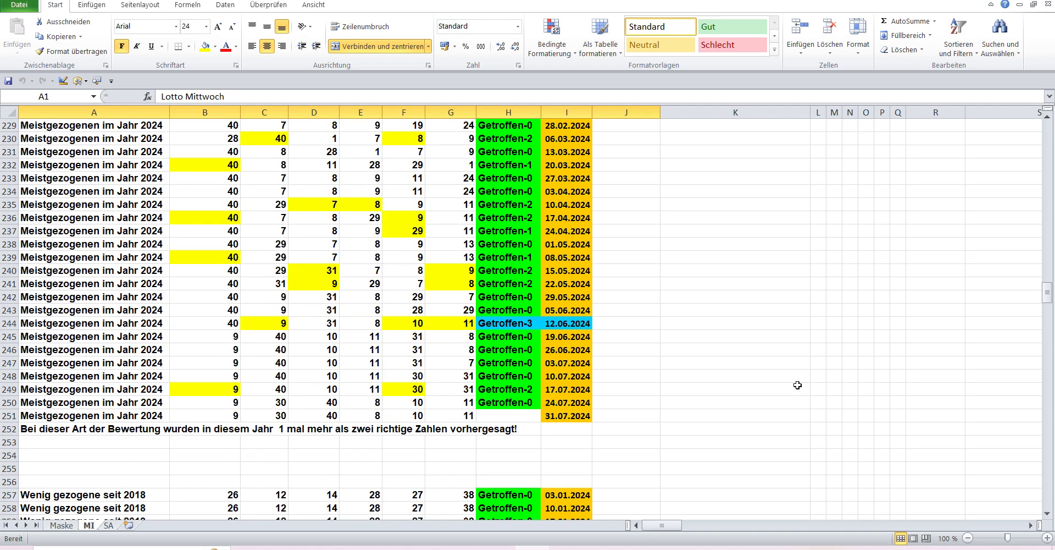
pyautogui.scroll(-6, 798, 385)
pyautogui.scroll(-3, 796, 382)
pyautogui.scroll(-2, 796, 379)
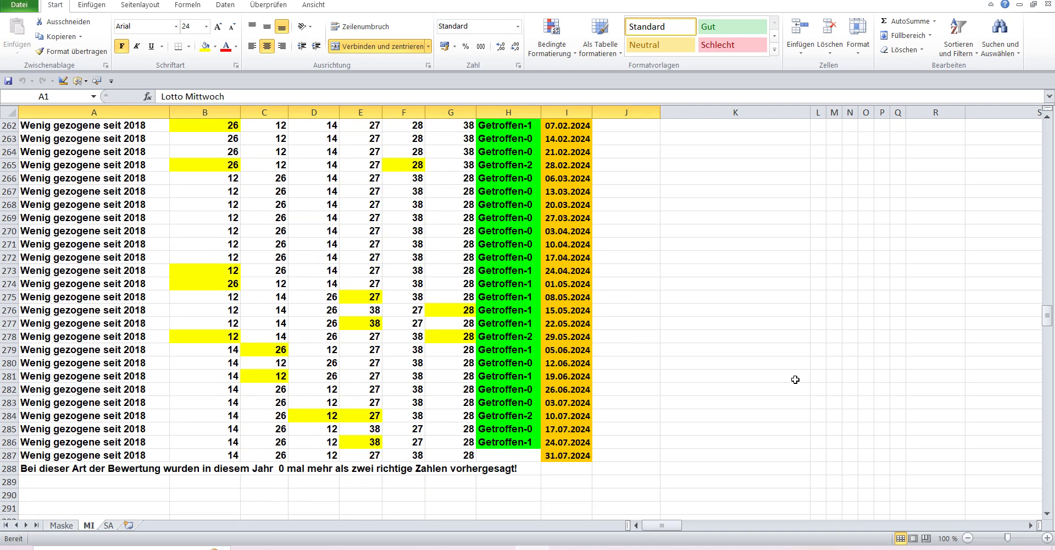
pyautogui.scroll(-5, 796, 378)
pyautogui.scroll(-5, 795, 378)
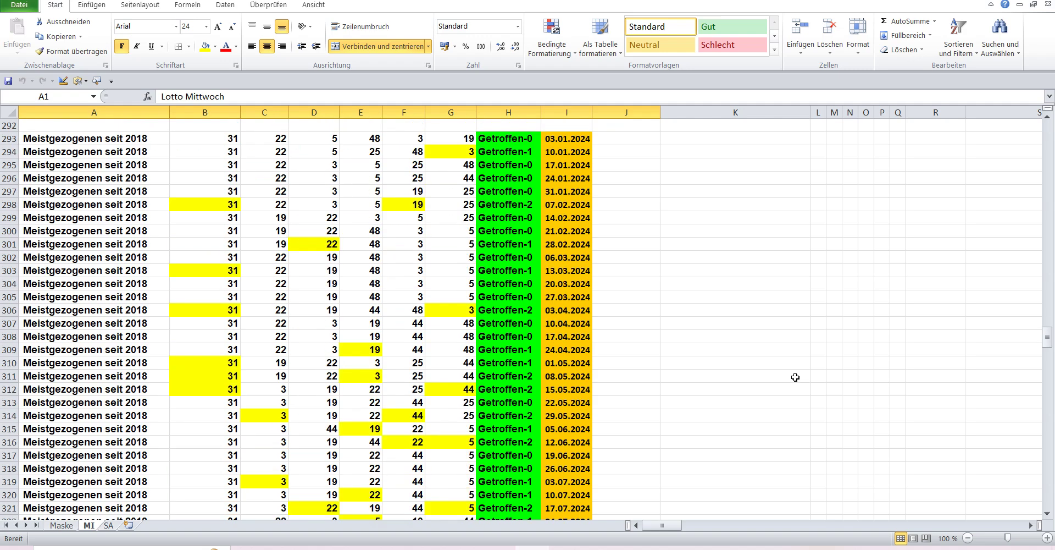
pyautogui.scroll(-3, 795, 377)
pyautogui.scroll(-1, 795, 377)
pyautogui.scroll(-5, 795, 377)
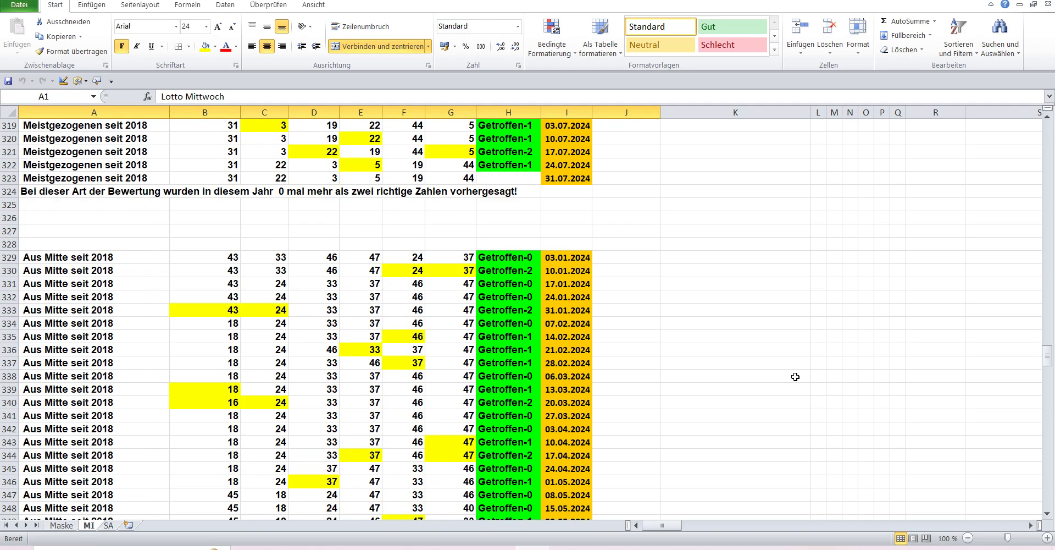
pyautogui.scroll(-5, 793, 371)
pyautogui.scroll(-3, 791, 364)
pyautogui.scroll(-5, 790, 363)
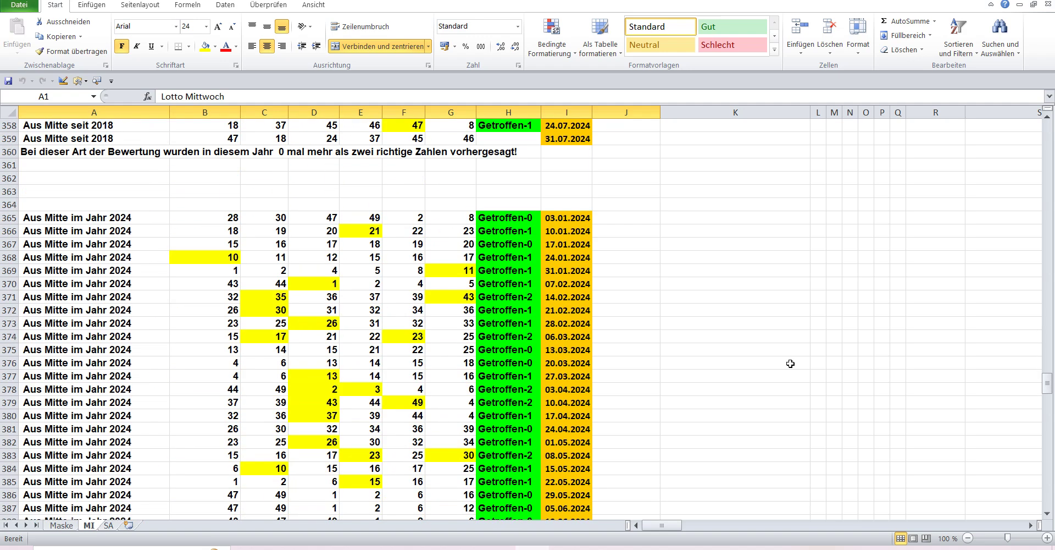
pyautogui.scroll(-5, 790, 363)
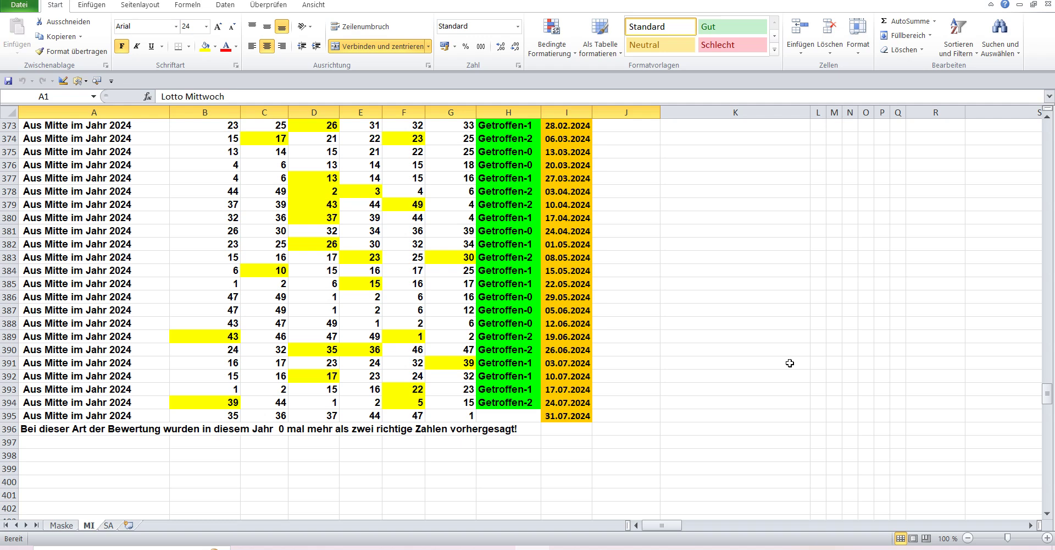
pyautogui.scroll(6, 790, 363)
pyautogui.scroll(3, 790, 362)
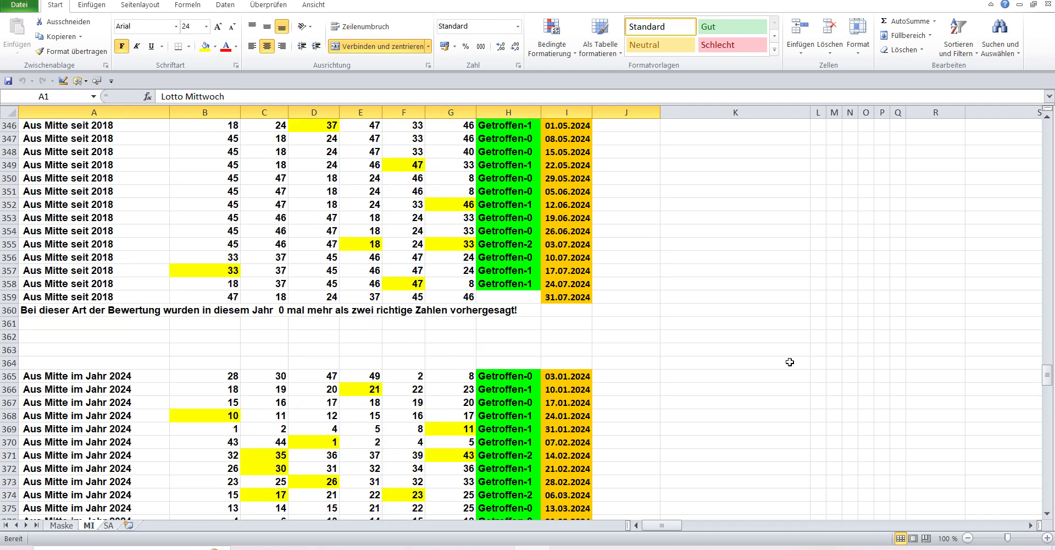
pyautogui.scroll(1, 790, 361)
pyautogui.scroll(5, 789, 361)
pyautogui.scroll(3, 790, 362)
pyautogui.scroll(4, 790, 361)
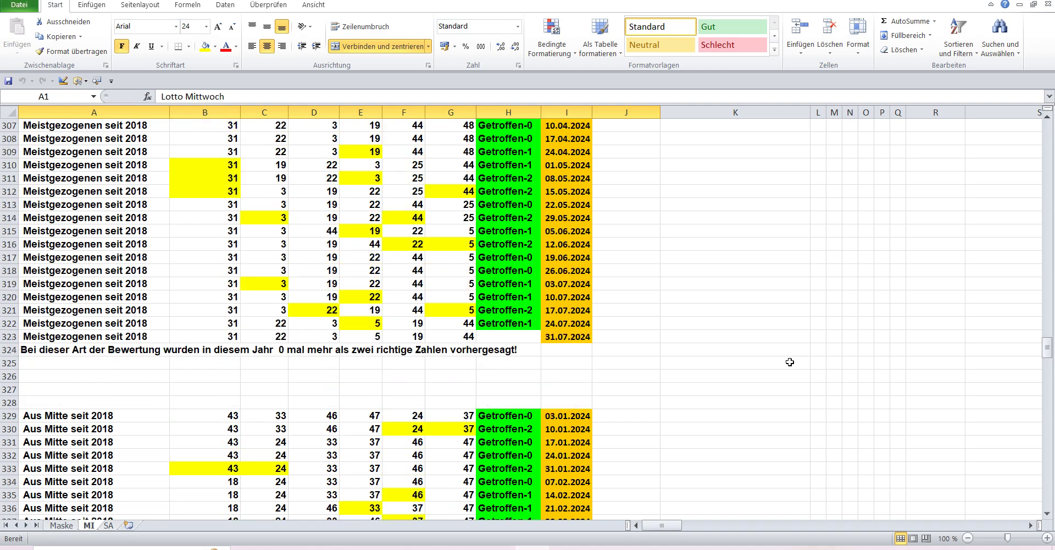
pyautogui.scroll(2, 789, 362)
pyautogui.scroll(5, 789, 362)
pyautogui.scroll(4, 789, 361)
pyautogui.scroll(4, 789, 362)
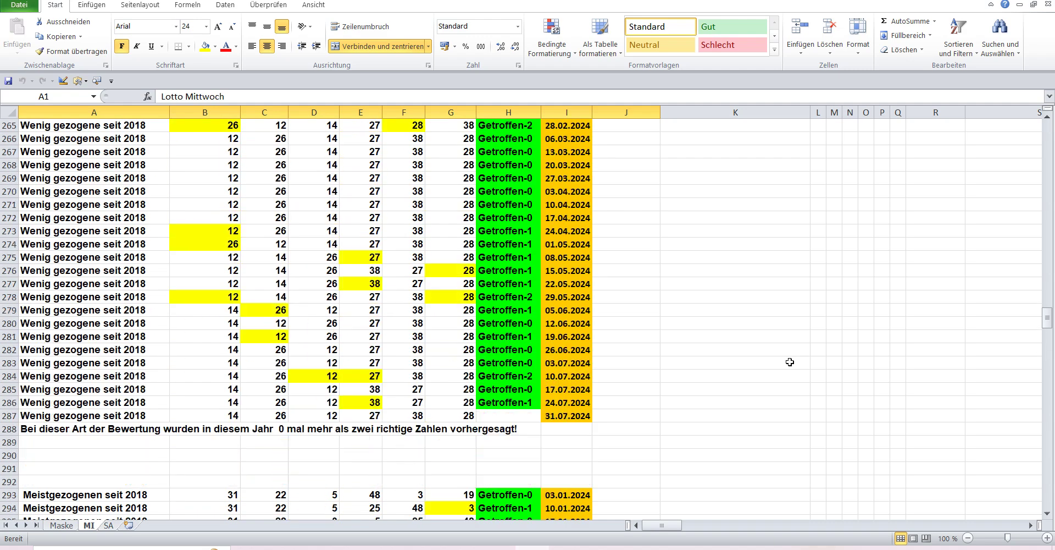
pyautogui.scroll(5, 790, 362)
pyautogui.scroll(4, 790, 362)
pyautogui.scroll(3, 790, 361)
pyautogui.scroll(6, 790, 362)
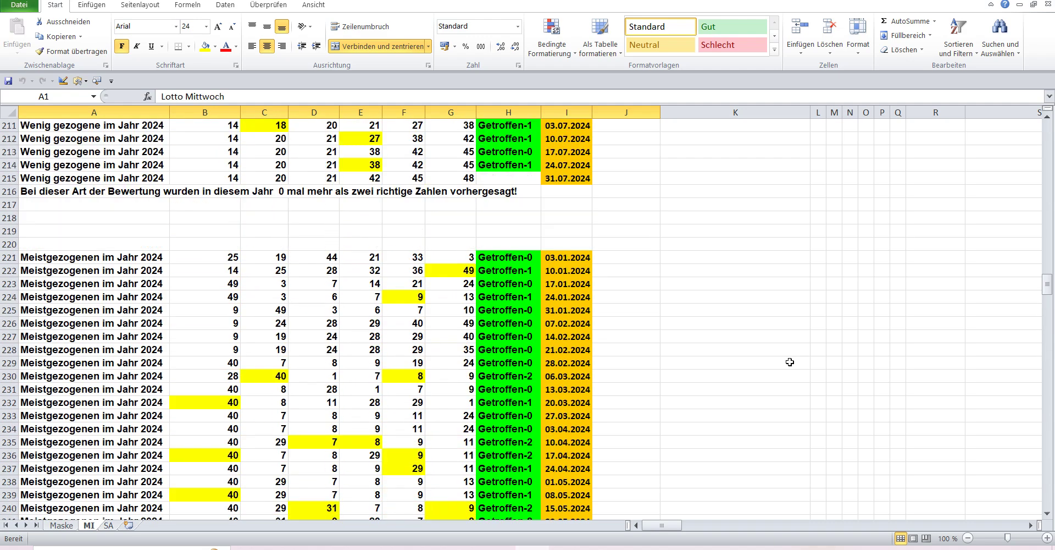
pyautogui.scroll(2, 790, 362)
pyautogui.scroll(3, 790, 361)
pyautogui.scroll(2, 790, 362)
pyautogui.scroll(7, 790, 362)
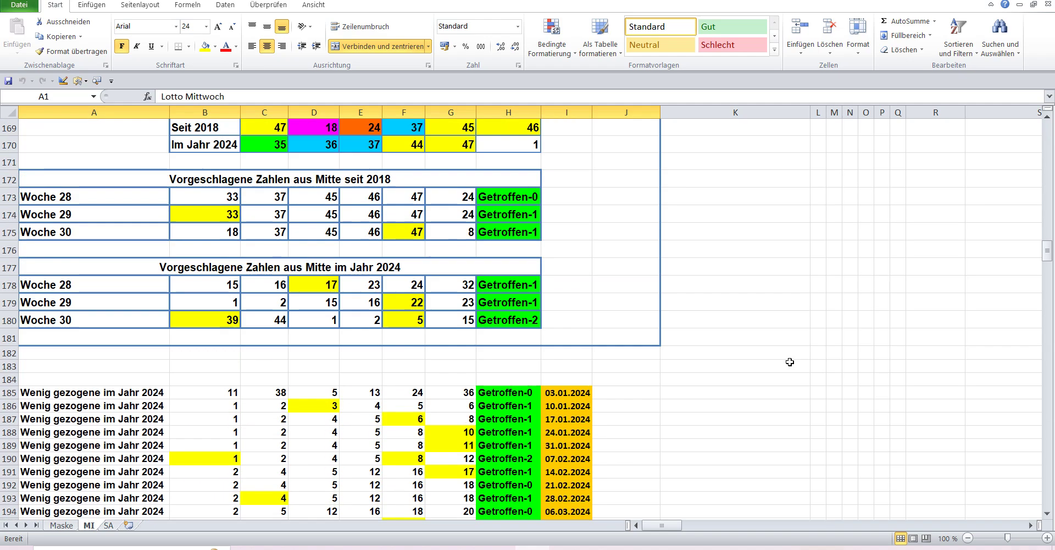
pyautogui.scroll(1, 789, 361)
pyautogui.scroll(5, 790, 361)
pyautogui.scroll(5, 790, 362)
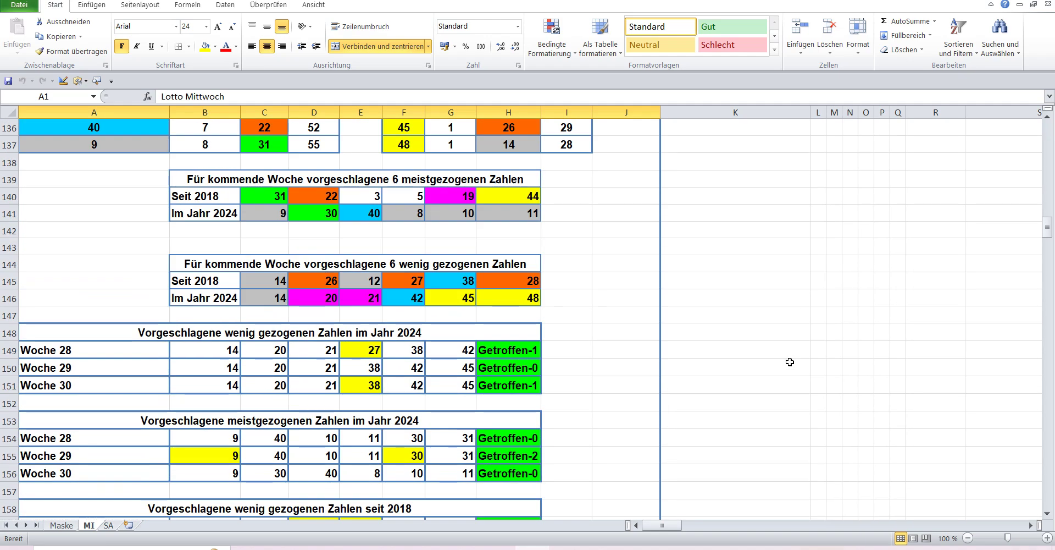
pyautogui.scroll(4, 790, 361)
pyautogui.scroll(7, 790, 362)
pyautogui.scroll(4, 790, 362)
pyautogui.scroll(6, 790, 362)
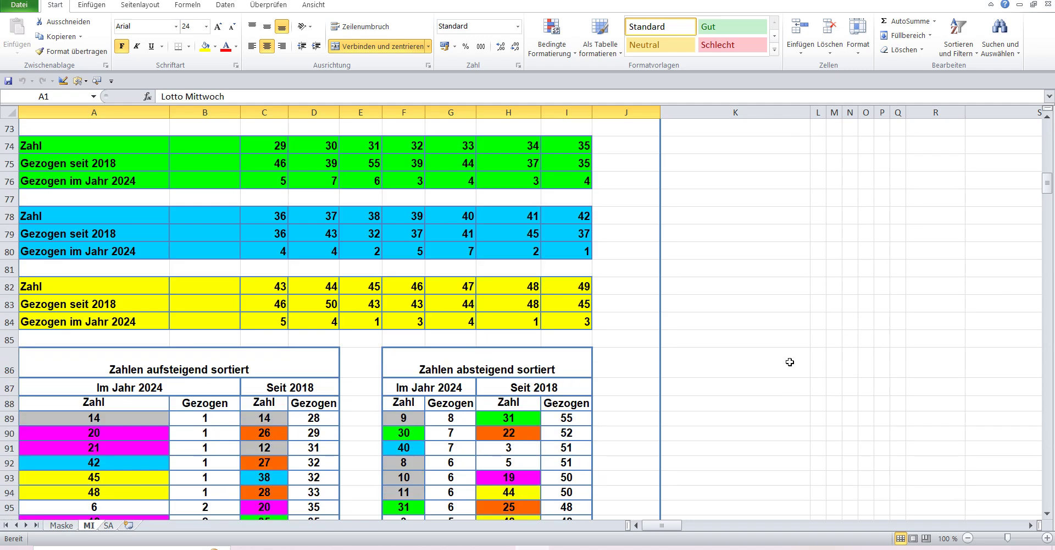
pyautogui.scroll(5, 789, 361)
pyautogui.scroll(5, 790, 361)
pyautogui.scroll(1, 790, 362)
pyautogui.scroll(6, 790, 361)
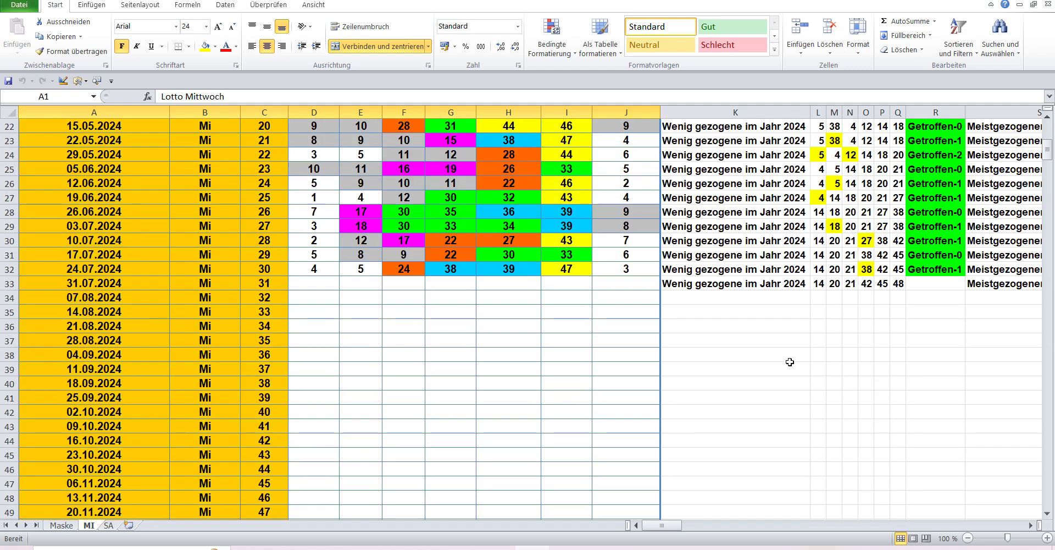
pyautogui.scroll(3, 790, 362)
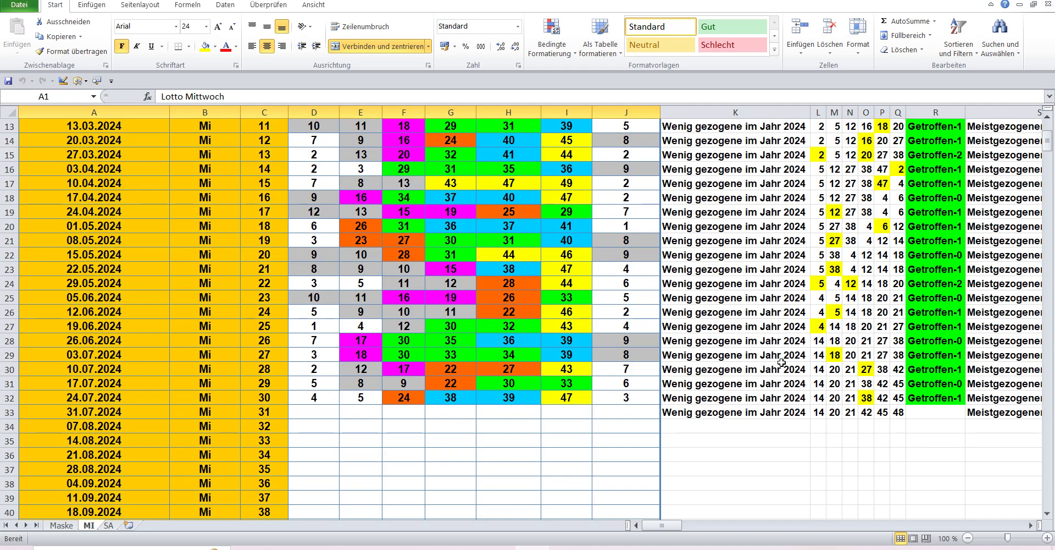